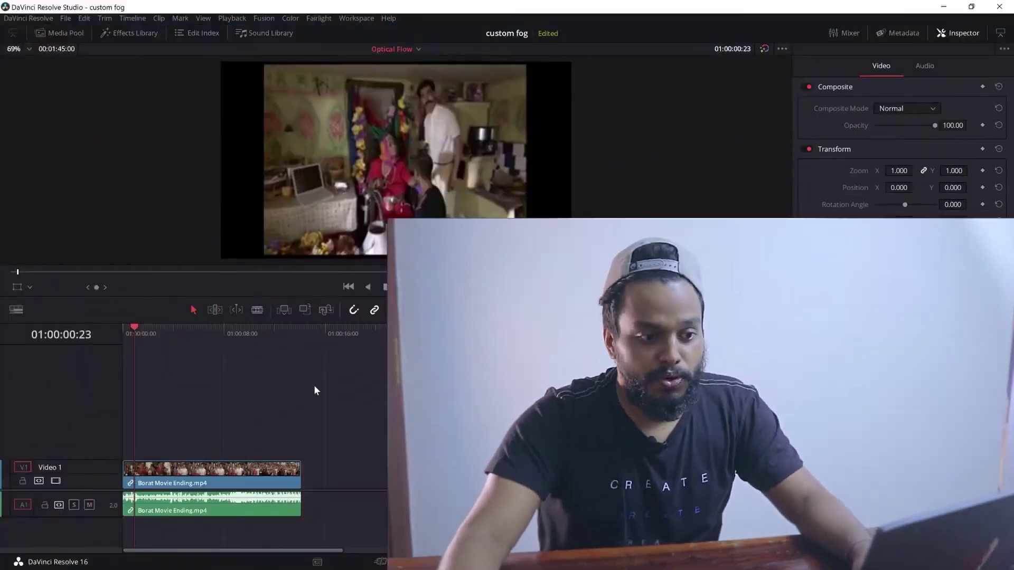
Play the Borat Movie Ending clip to see where the movie finishes.
key(space)
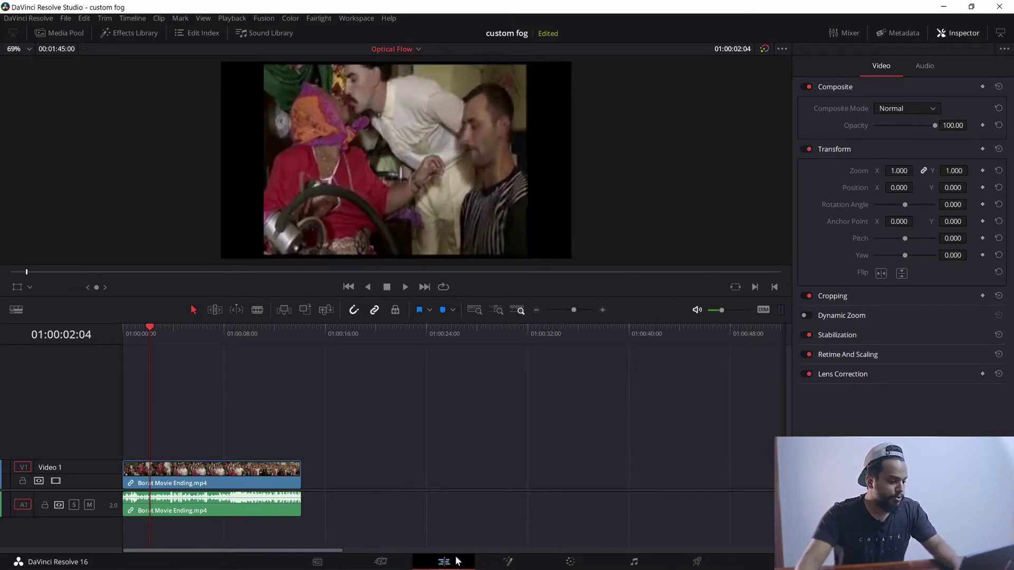
Place a Scroll title from the Titles toolbox on V1 right after the movie clip.
click(130, 32)
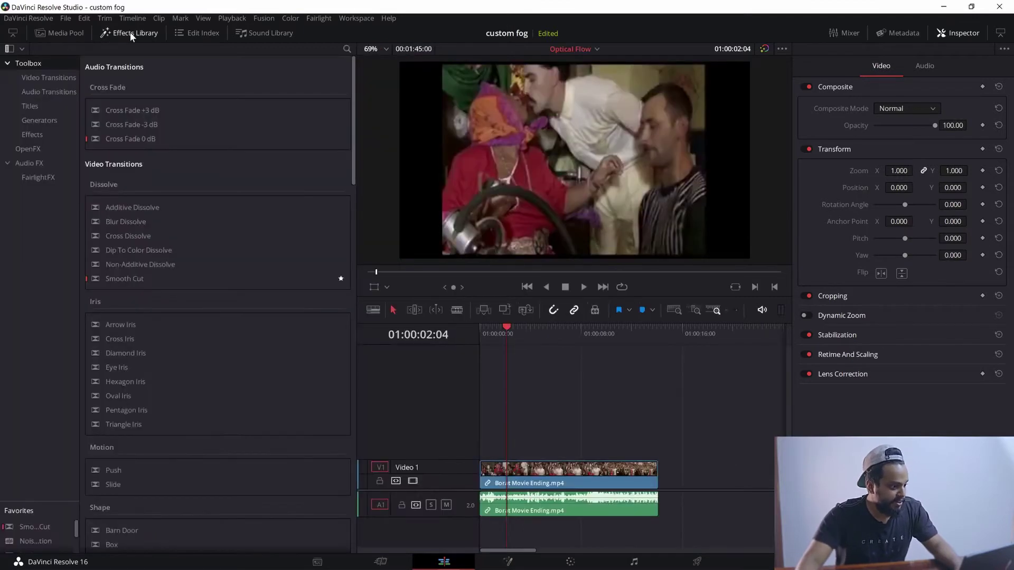
click(40, 106)
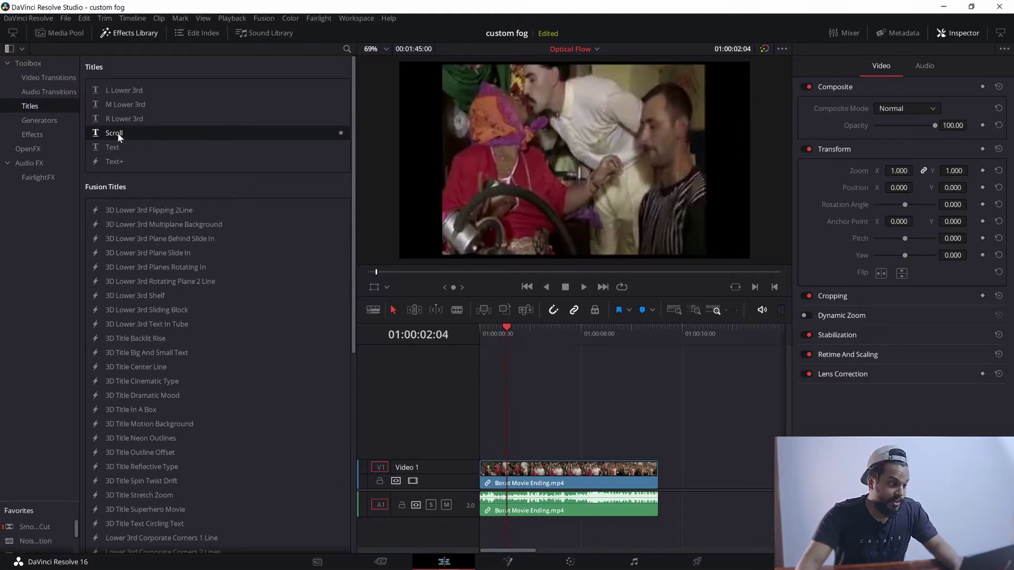
drag(117, 132, 661, 483)
click(654, 337)
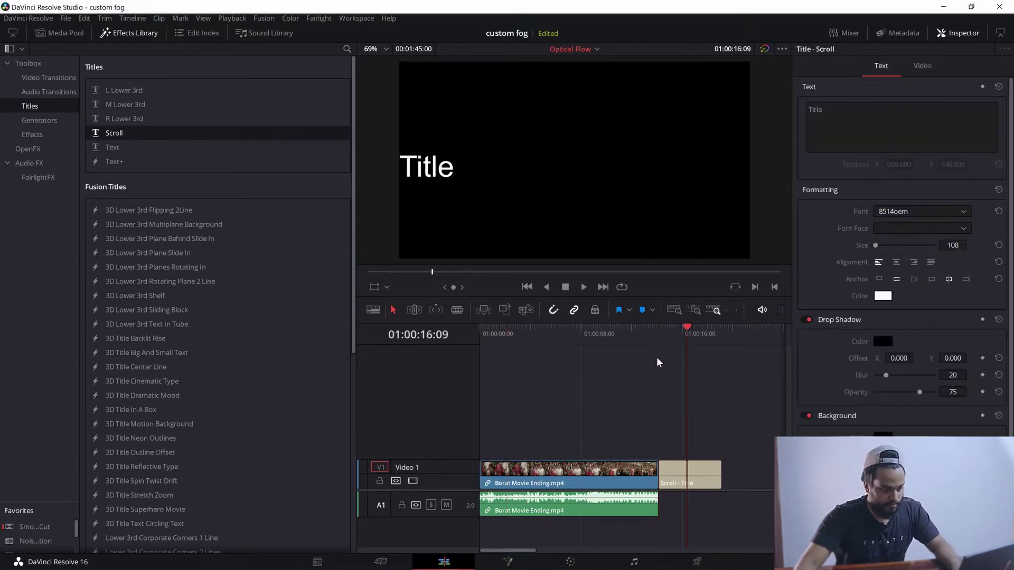
Delete the placeholder 'Title' text from the Scroll title's Inspector Text box.
click(702, 484)
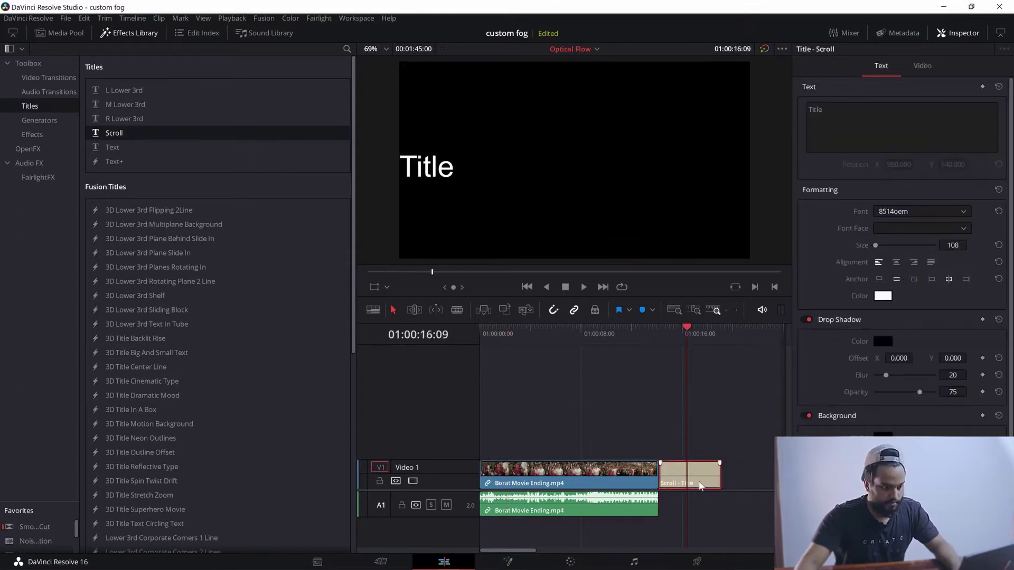
click(901, 127)
key(ctrl+a)
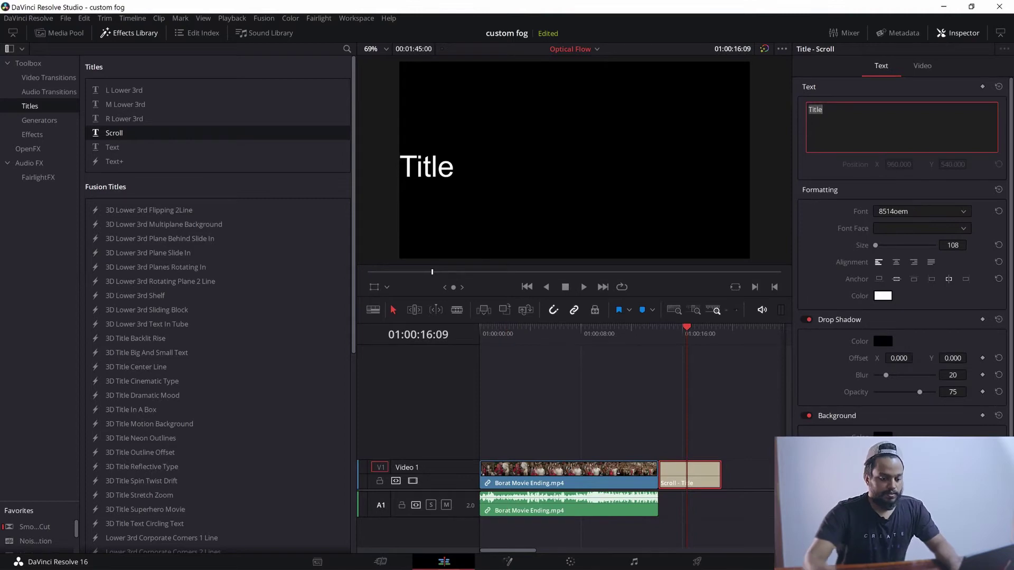
key(BackSpace)
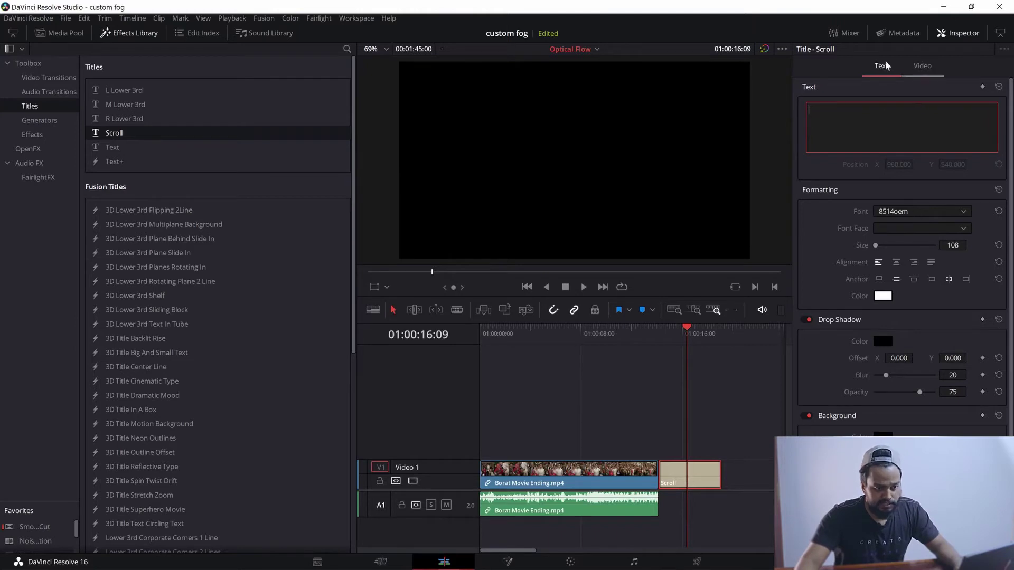
click(941, 34)
Type the credit lines 'actor', 'screenplay', 'character played and made by', and 'director', each with its name.
click(940, 33)
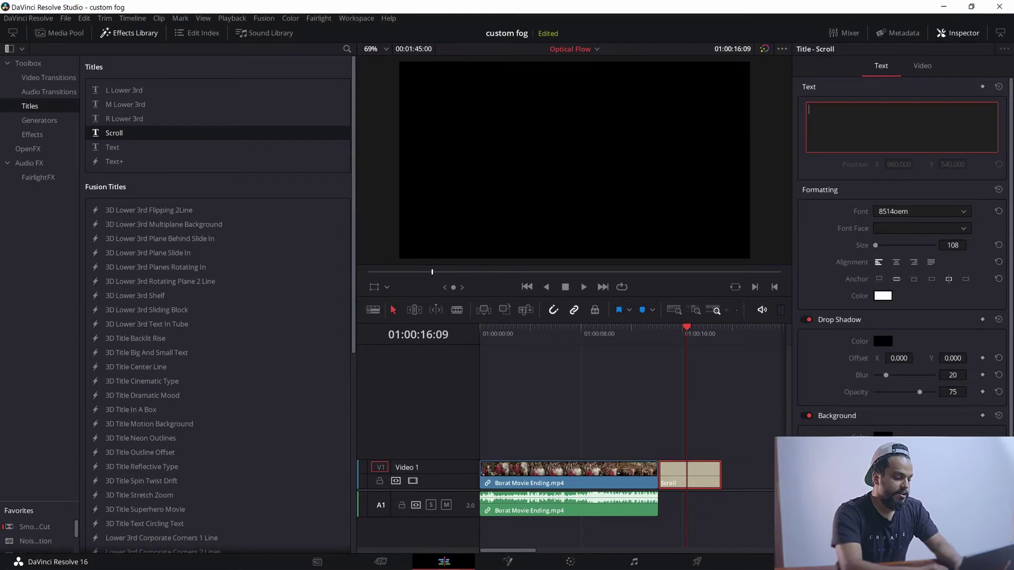
text(AC)
key(BackSpace)
key(BackSpace)
text(actor)
key(Return)
text(screenplay)
key(Return)
text(character played and made by)
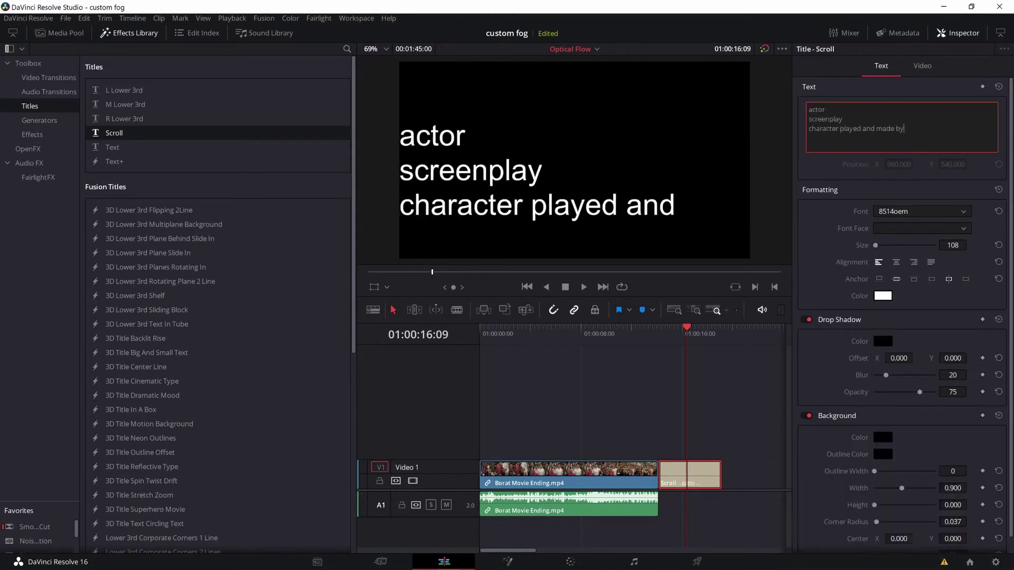
key(Return)
text(SACHA BARON COHEN)
key(Return)
key(Return)
text(director)
key(Return)
text(LARRY CHARLES)
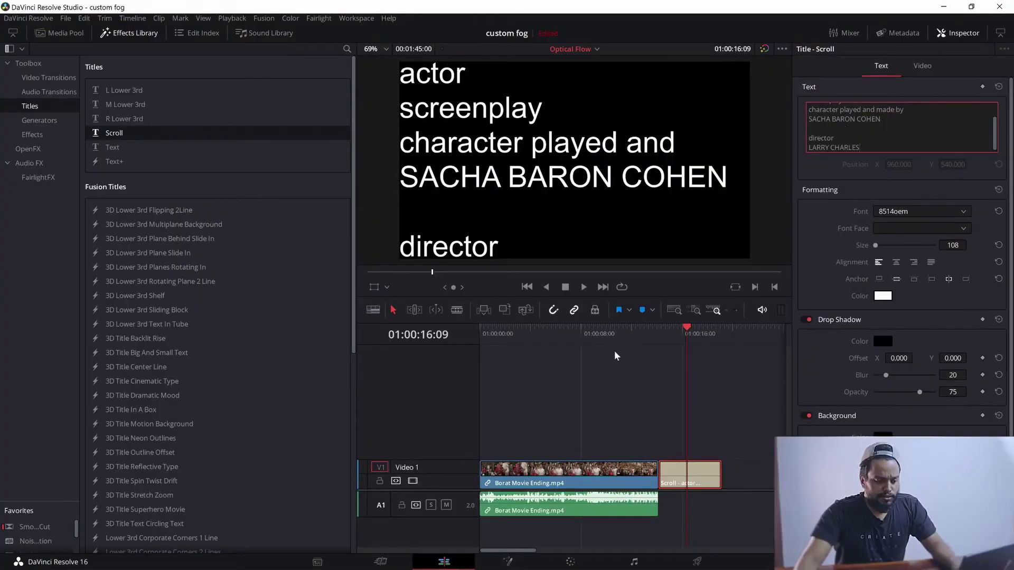
Preview the credits scrolling from inside the title clip.
click(649, 344)
key(space)
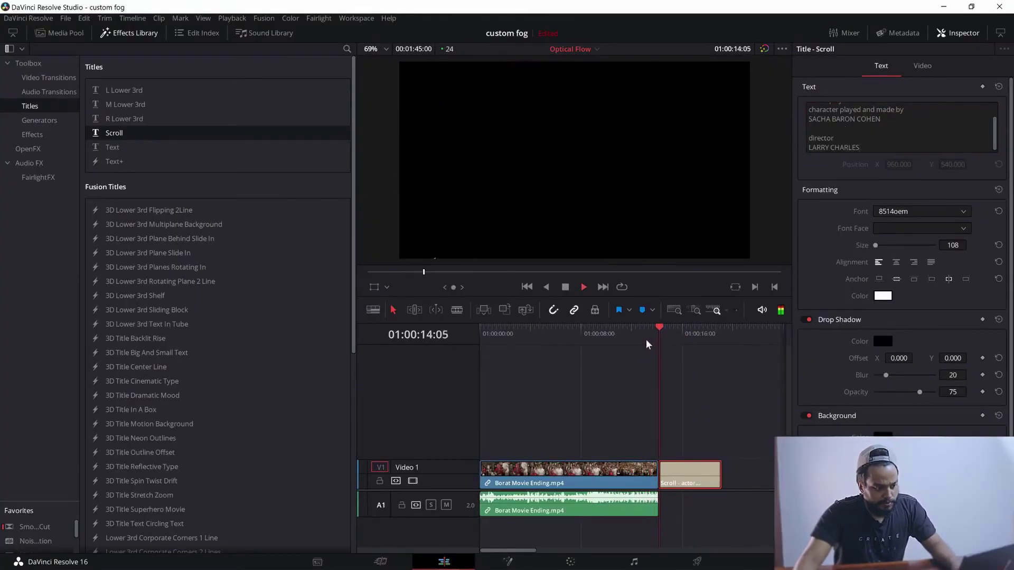
key(space)
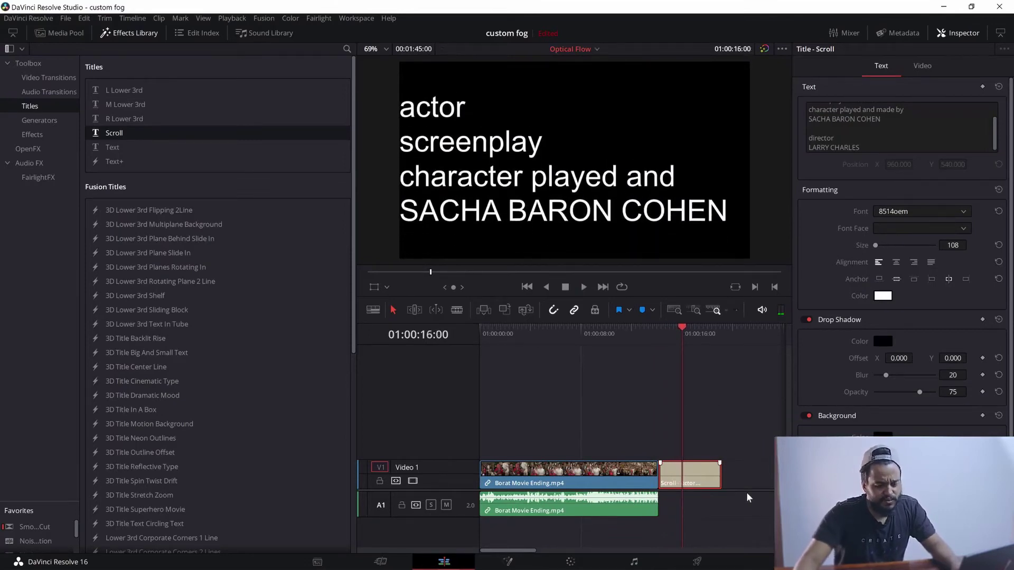
Center-align the credits text.
click(897, 262)
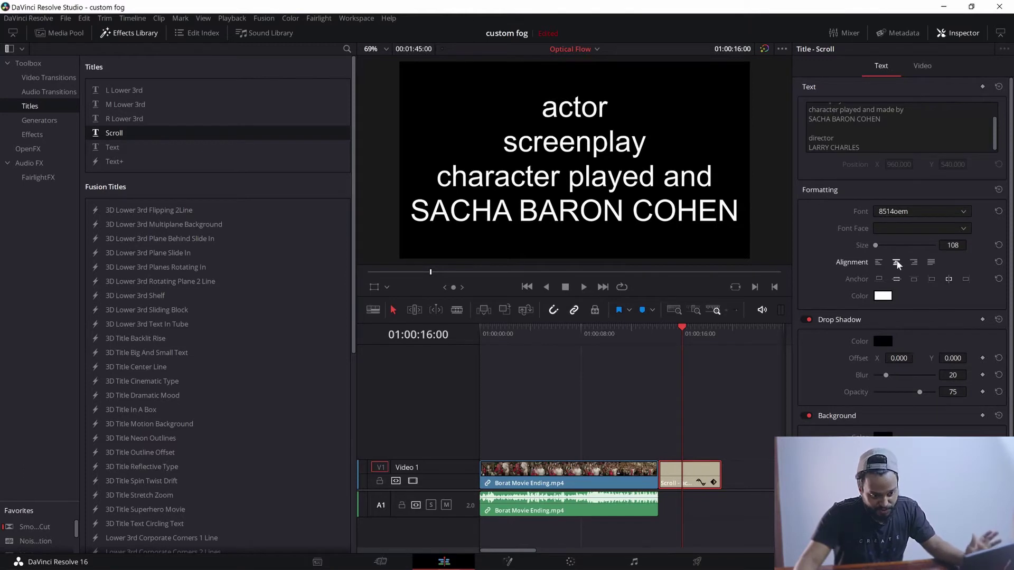
click(913, 261)
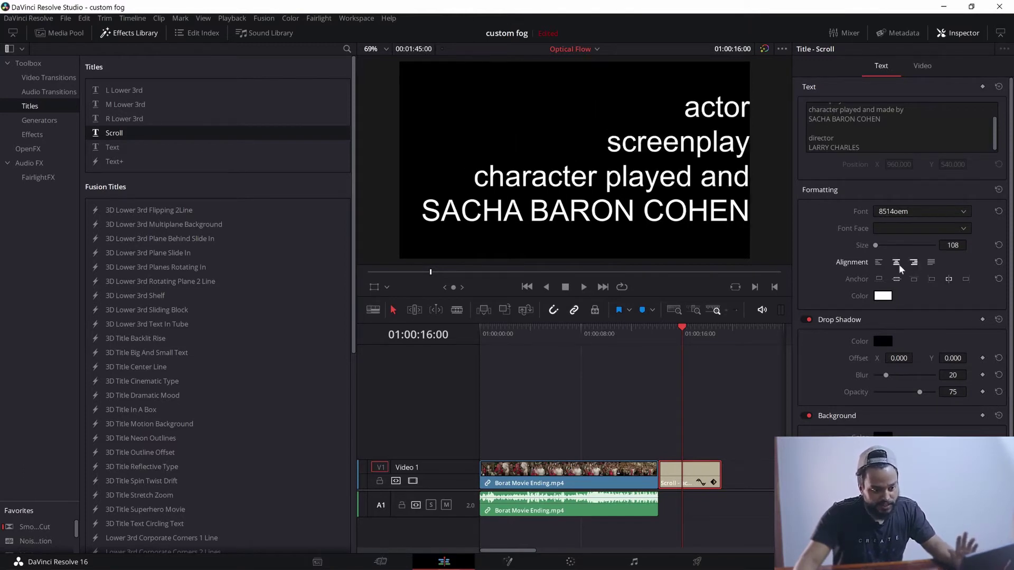
click(897, 264)
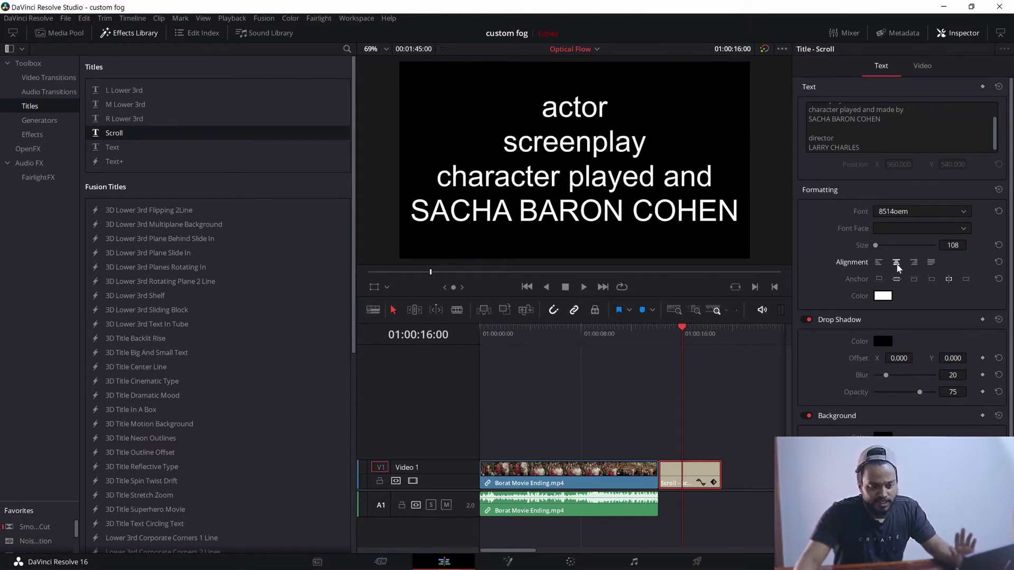
Set the credits font to Gill Sans MT and reduce the text size.
click(917, 217)
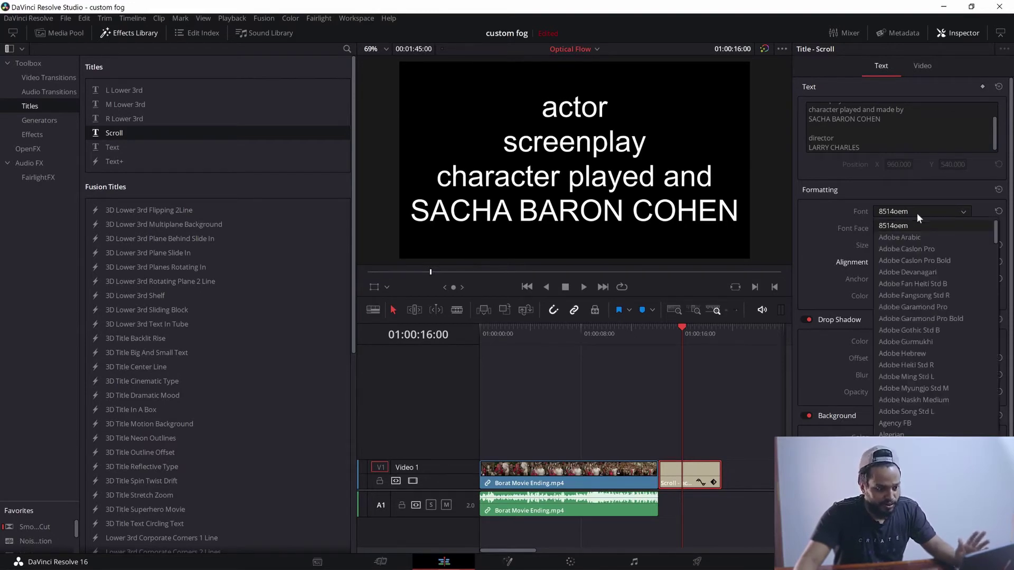
scroll(916, 213, down, 20)
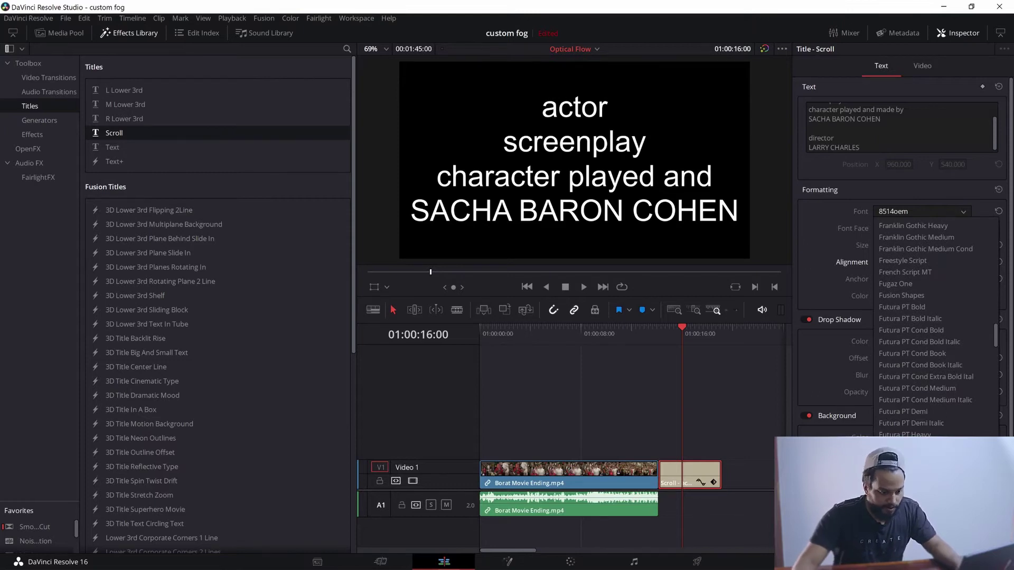
key(Return)
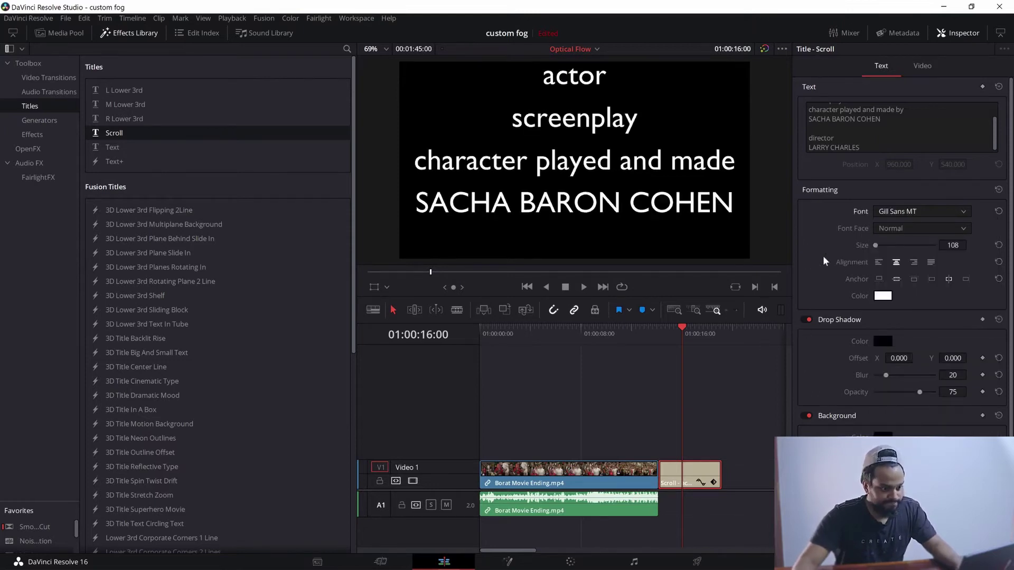
scroll(665, 171, down, 1)
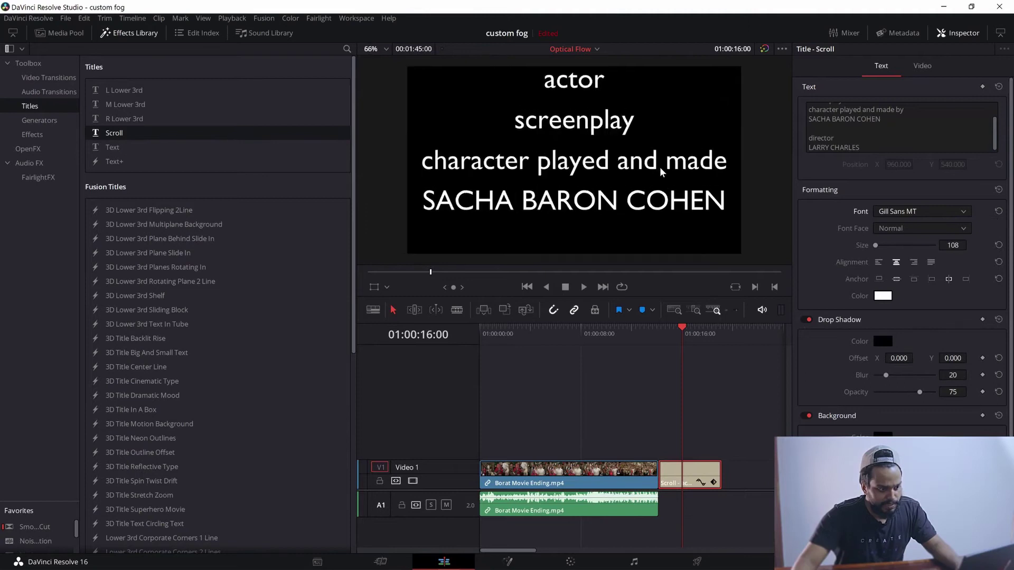
mouse_move(953, 245)
mouse_down()
mouse_move(927, 245)
mouse_move(952, 244)
mouse_up()
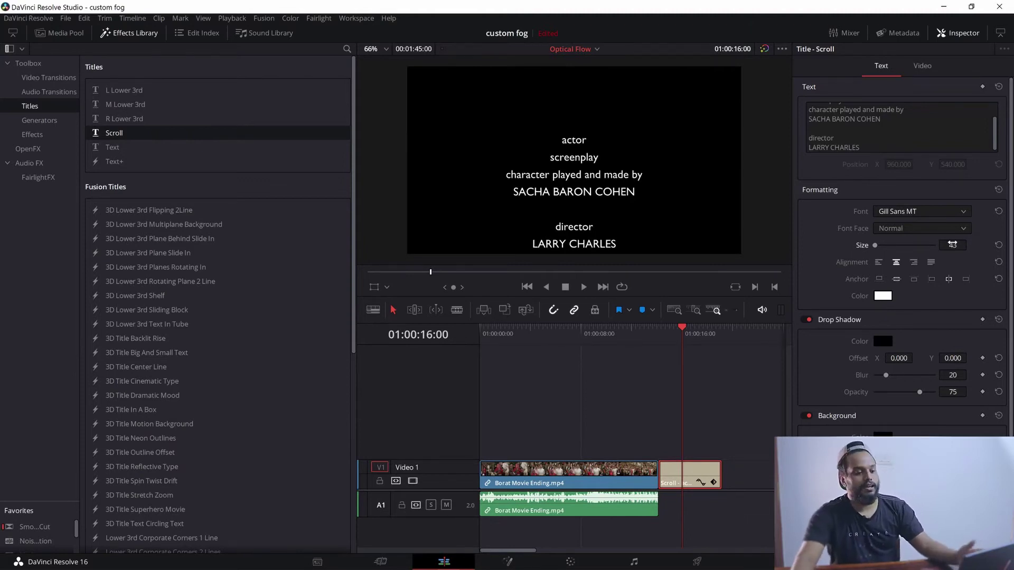
click(659, 338)
key(space)
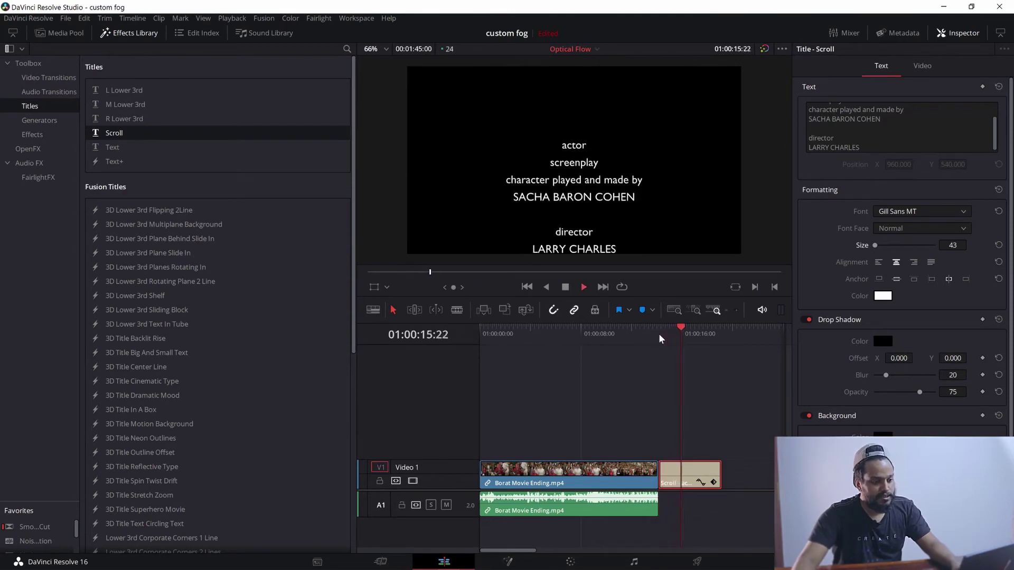
key(space)
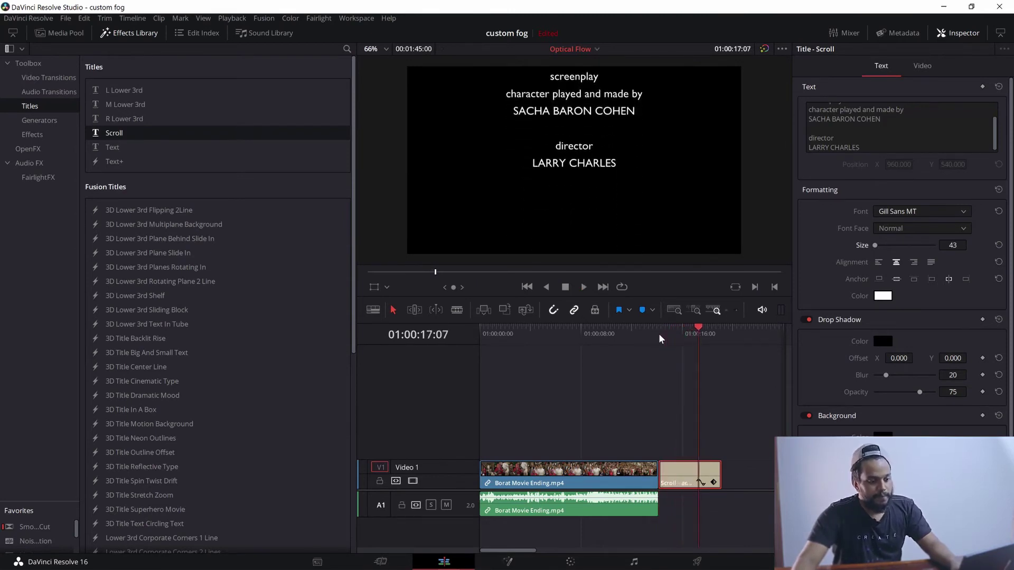
click(659, 338)
key(space)
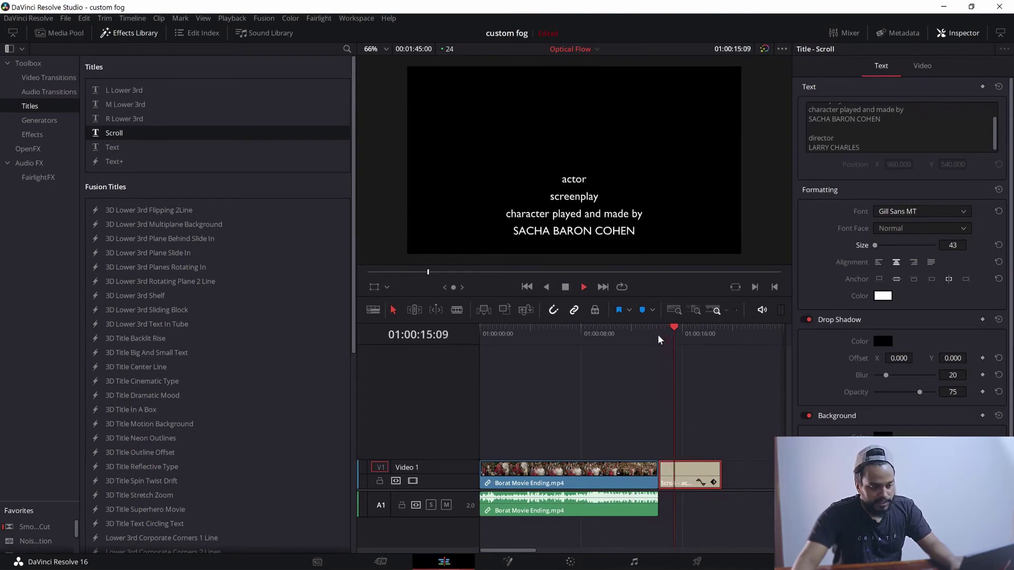
key(space)
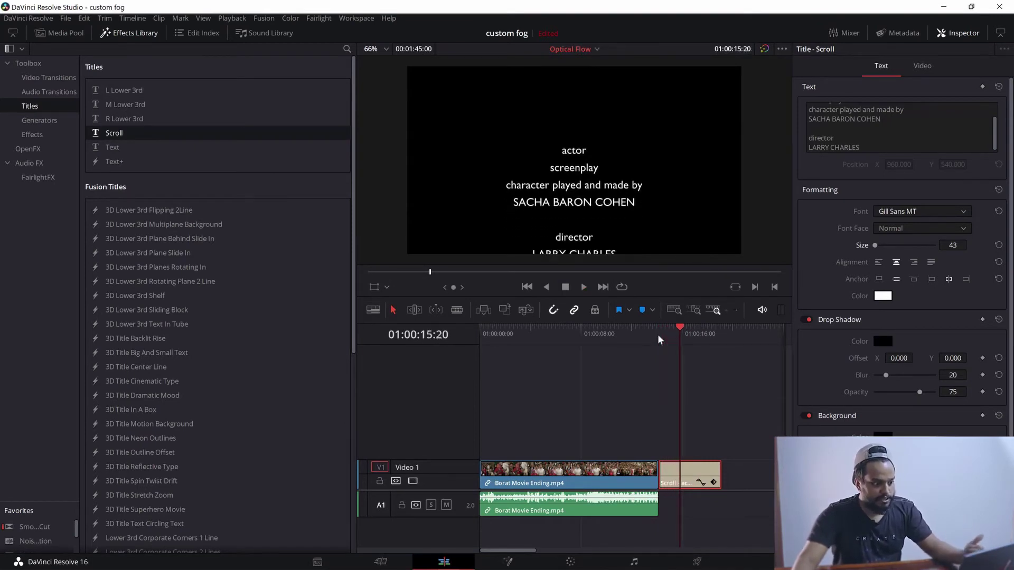
Convert the Scroll credits clip into a compound clip named Compound Clip 2.
right_click(691, 473)
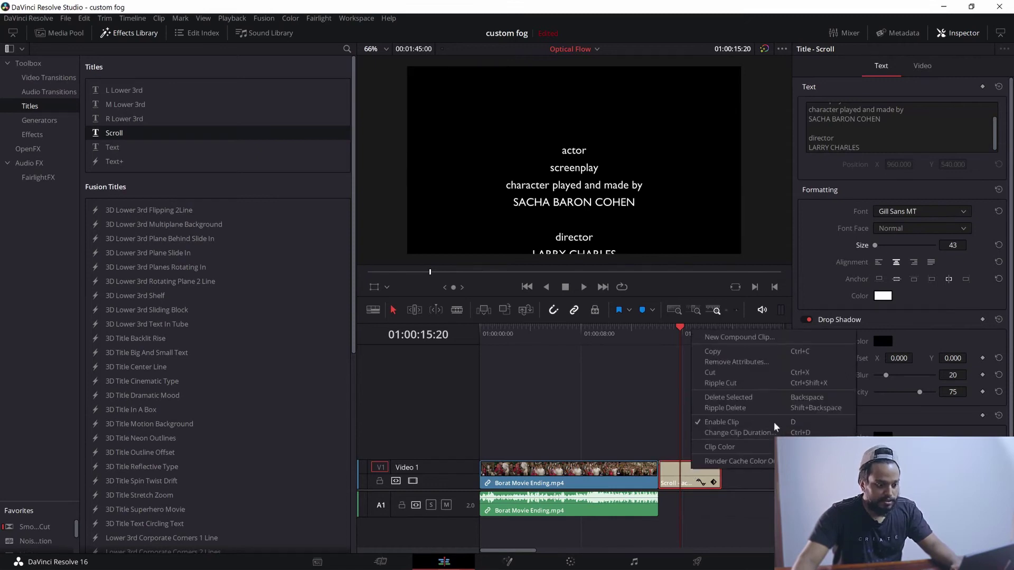
click(677, 484)
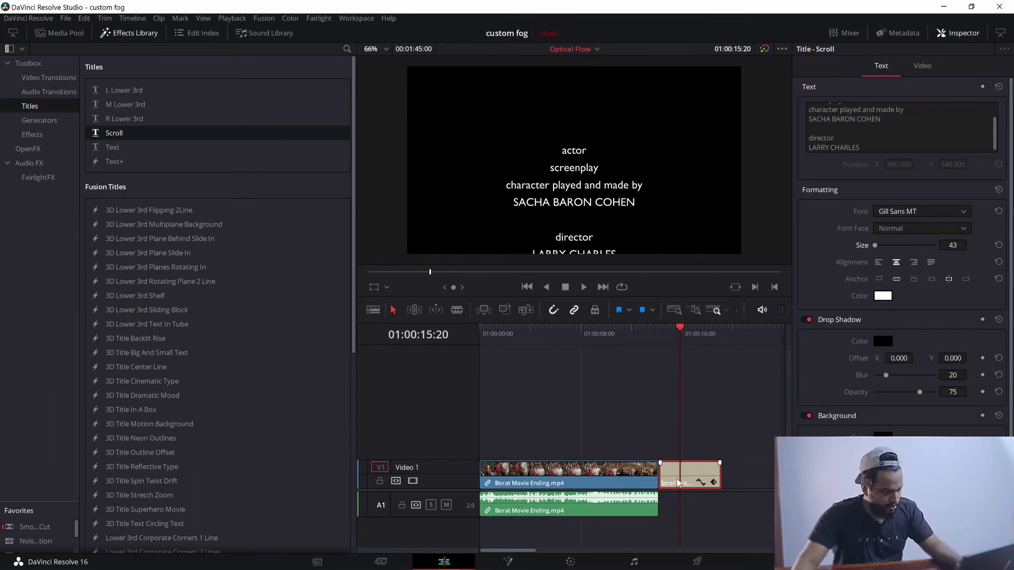
right_click(677, 481)
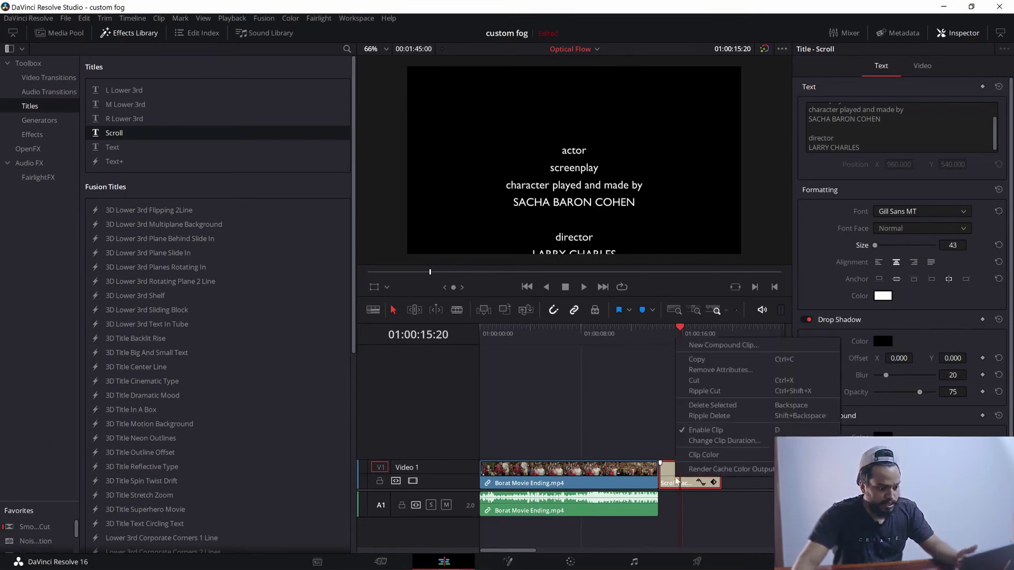
click(735, 346)
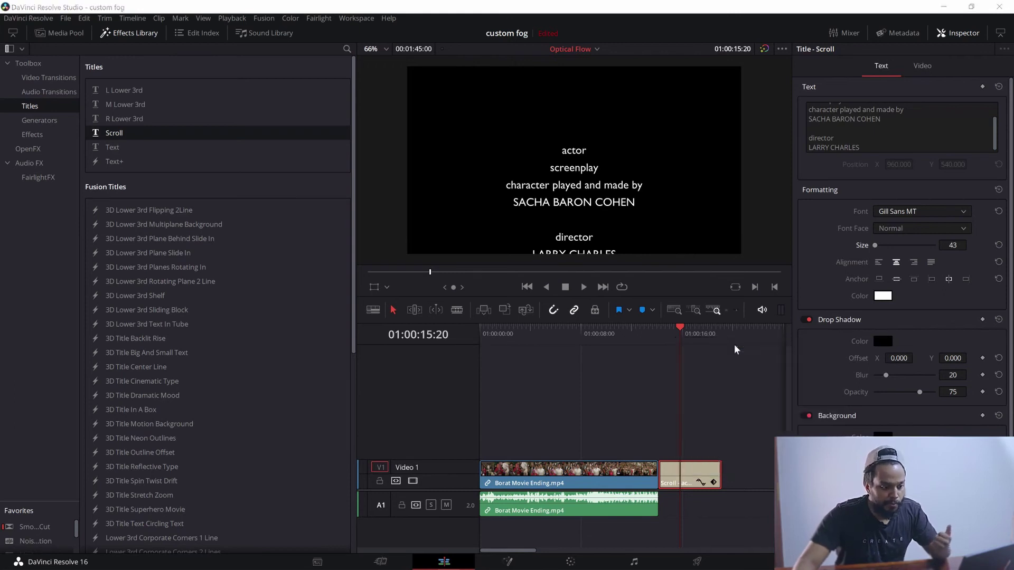
click(578, 308)
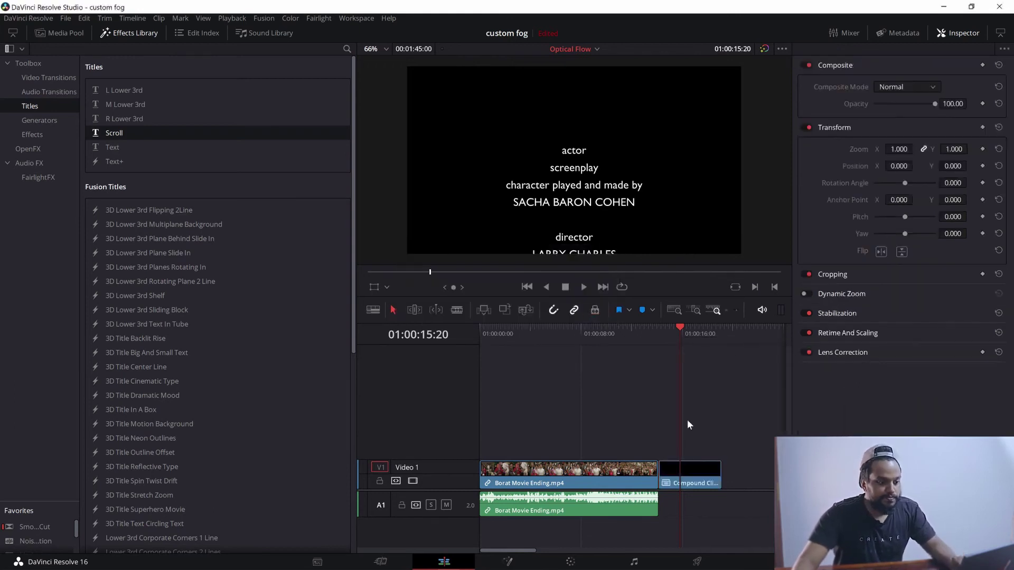
Play the new compound clip from its start to check its timing.
click(685, 475)
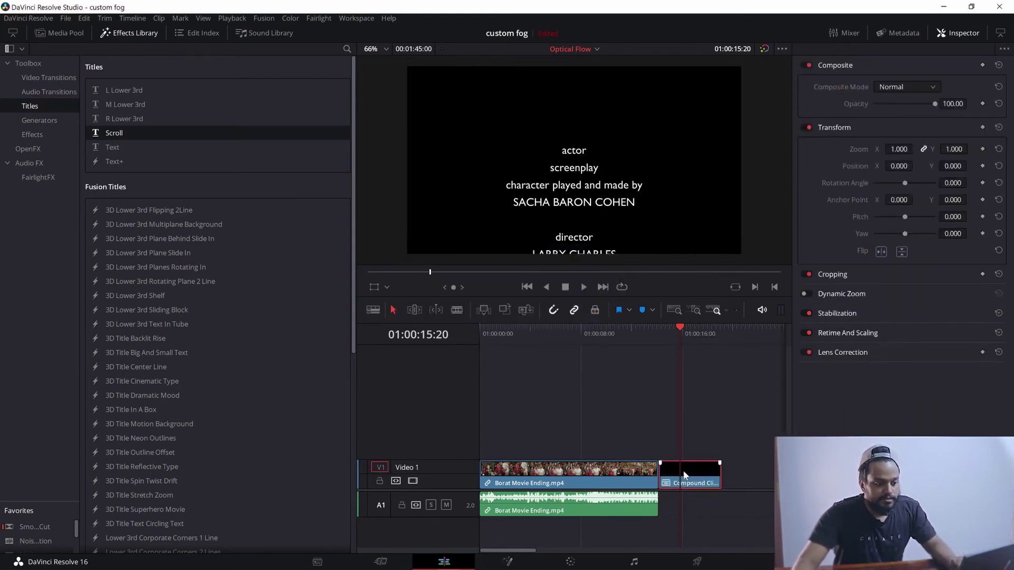
click(660, 338)
key(space)
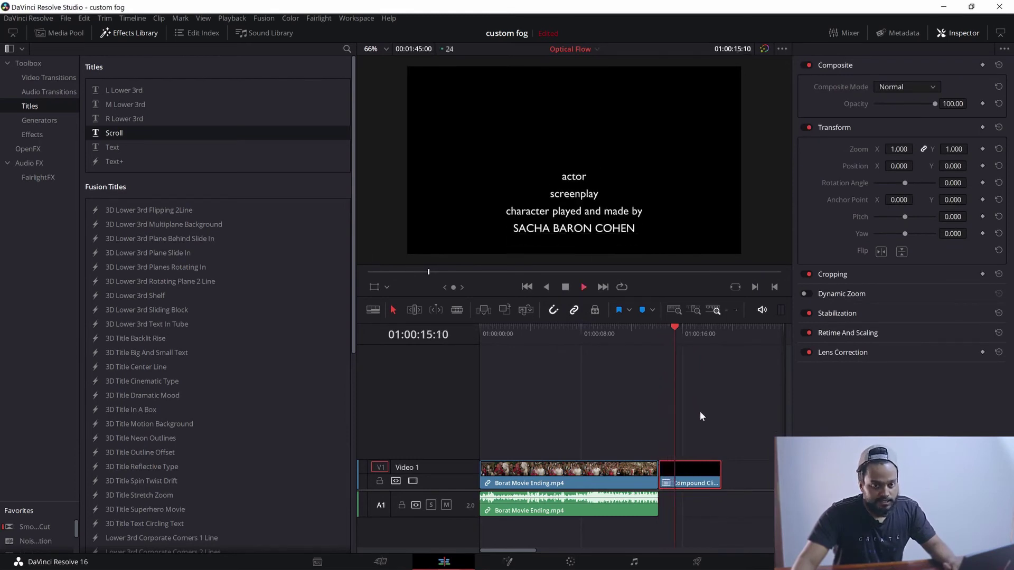
key(space)
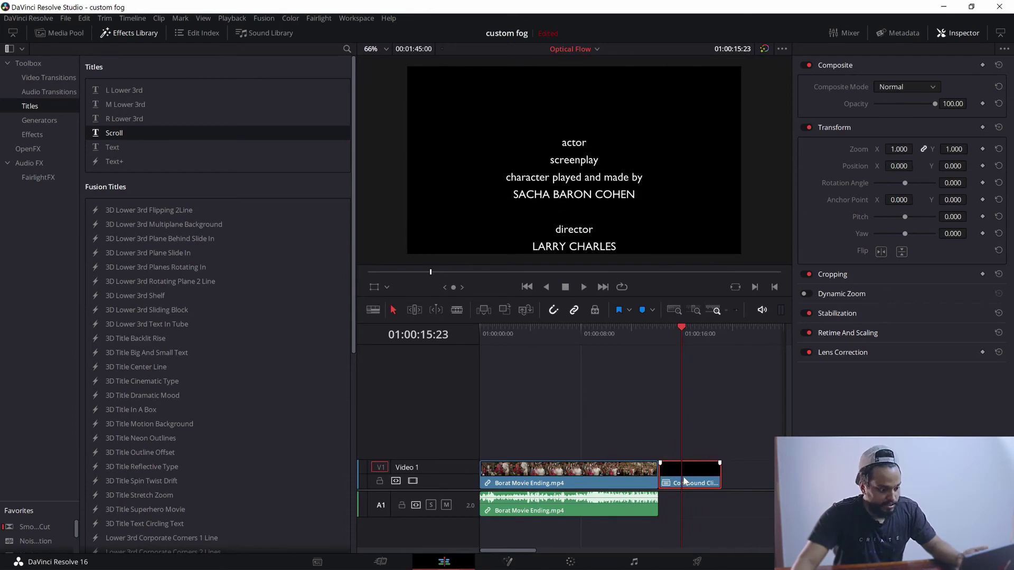
key(ctrl+equal)
key(ctrl+equal)
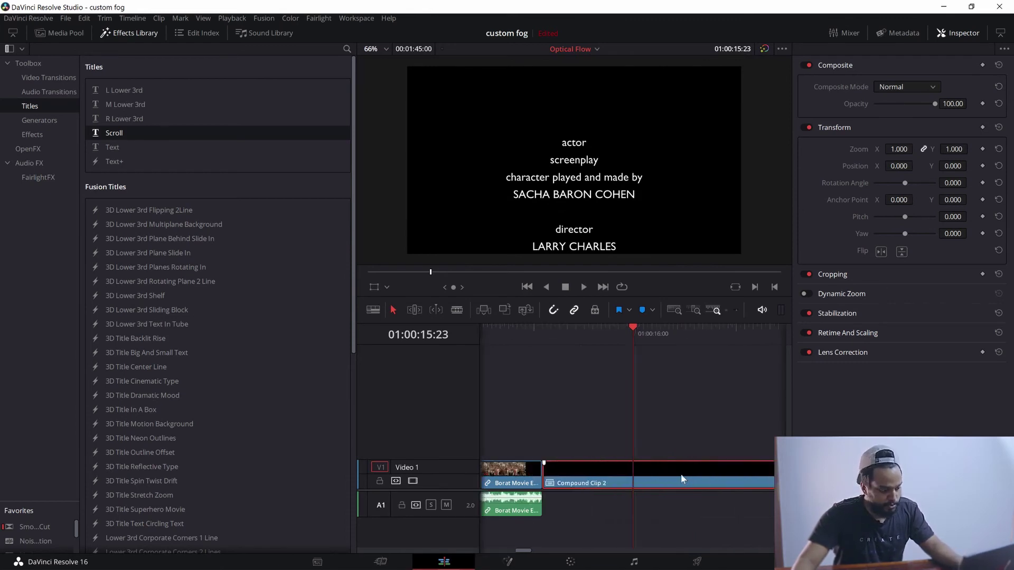
key(ctrl+minus)
key(ctrl+minus)
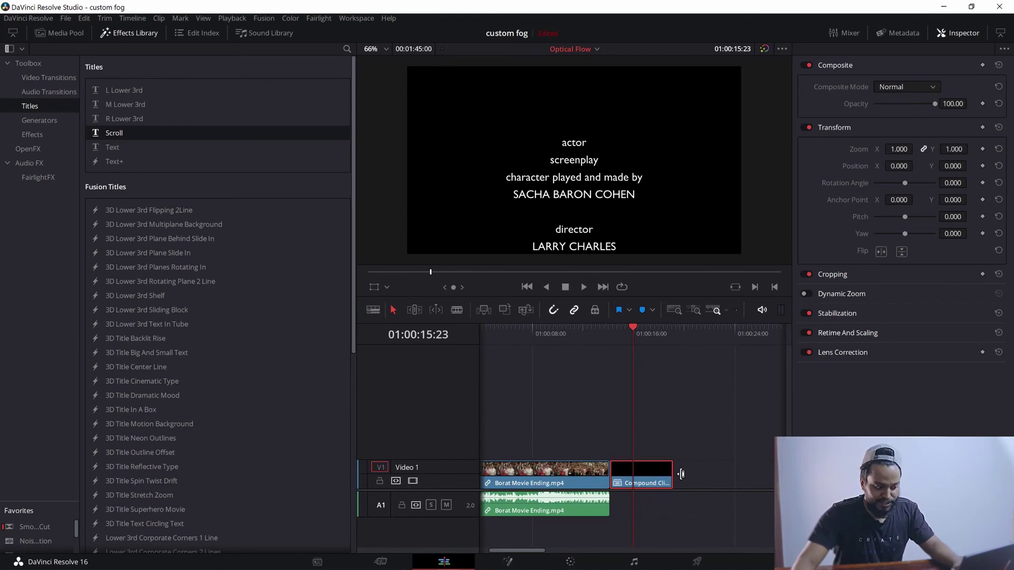
Change the compound clip's speed to 80% so it lasts 6 seconds.
key(r)
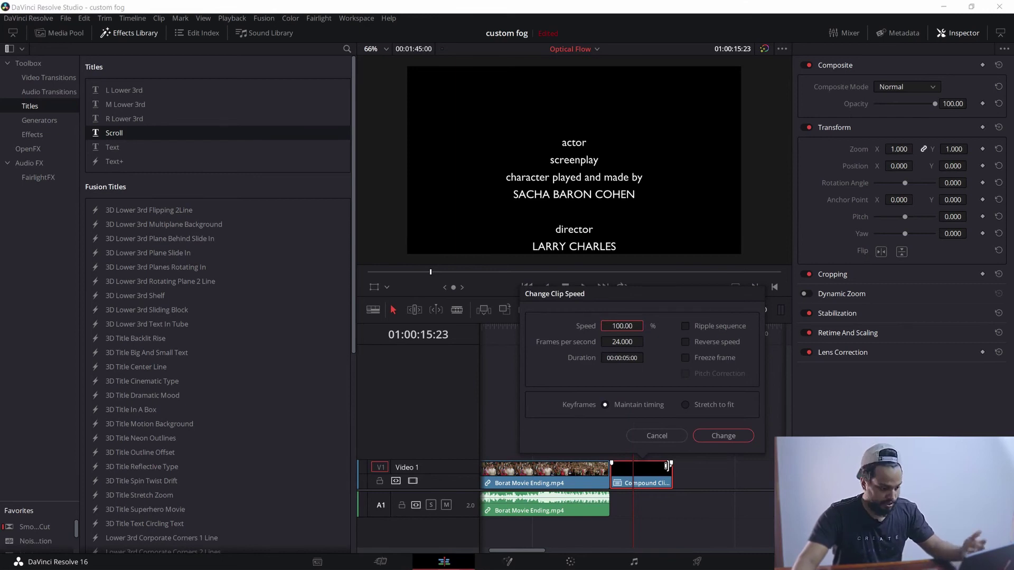
click(626, 326)
text(98)
key(Return)
drag(646, 326, 625, 324)
key(Return)
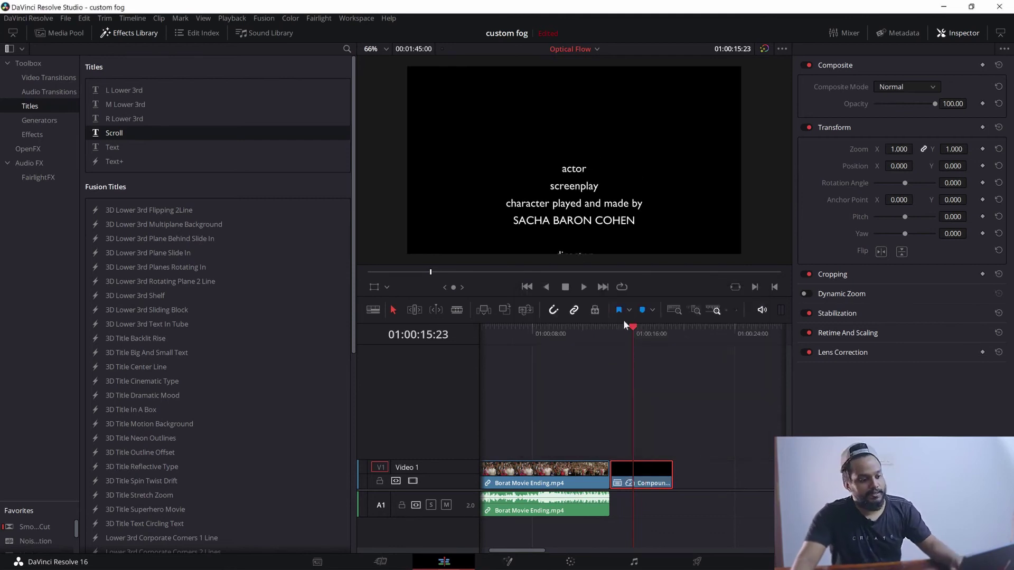
Play back the slowed-down credits from their start.
click(613, 331)
key(space)
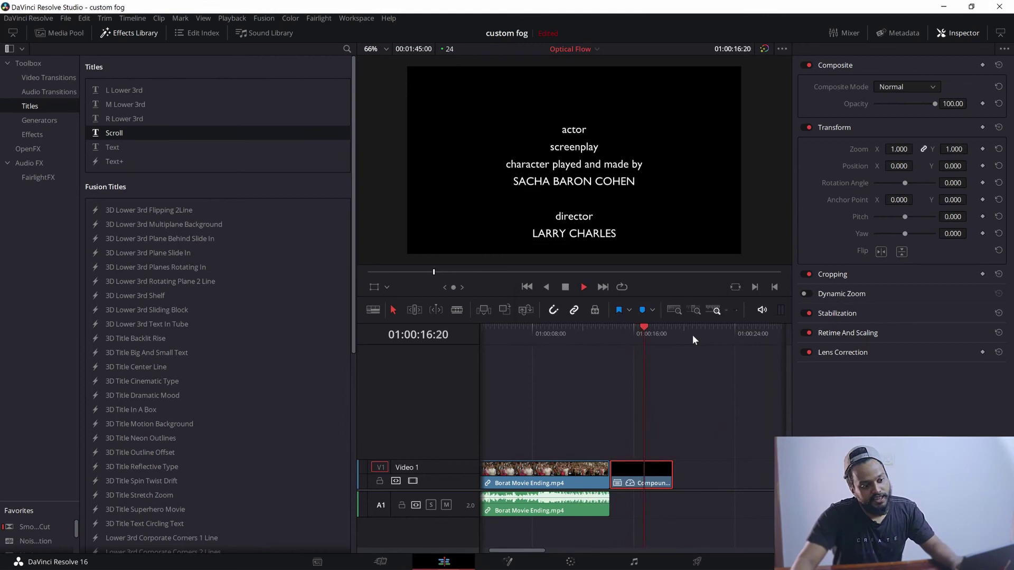
key(space)
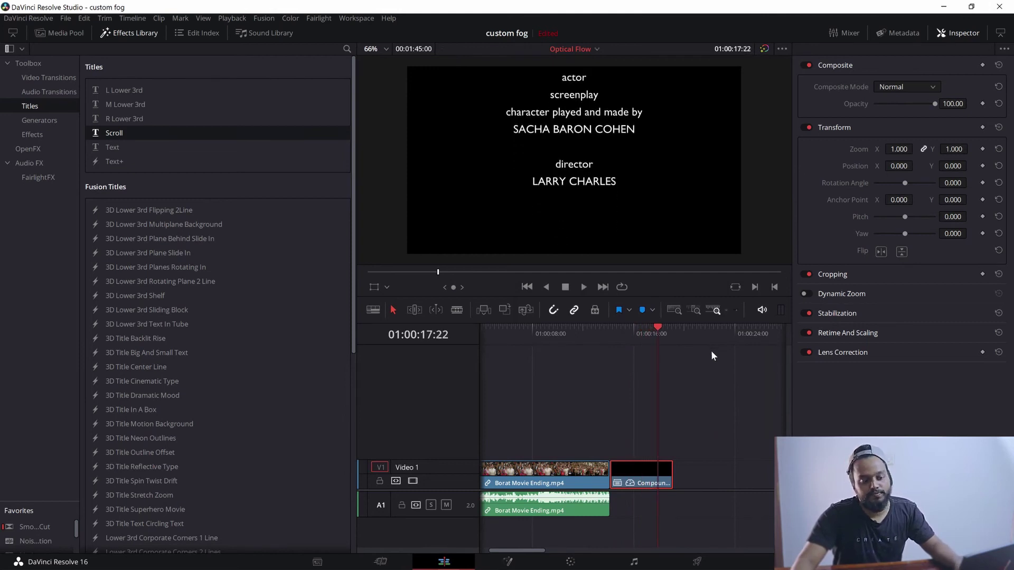